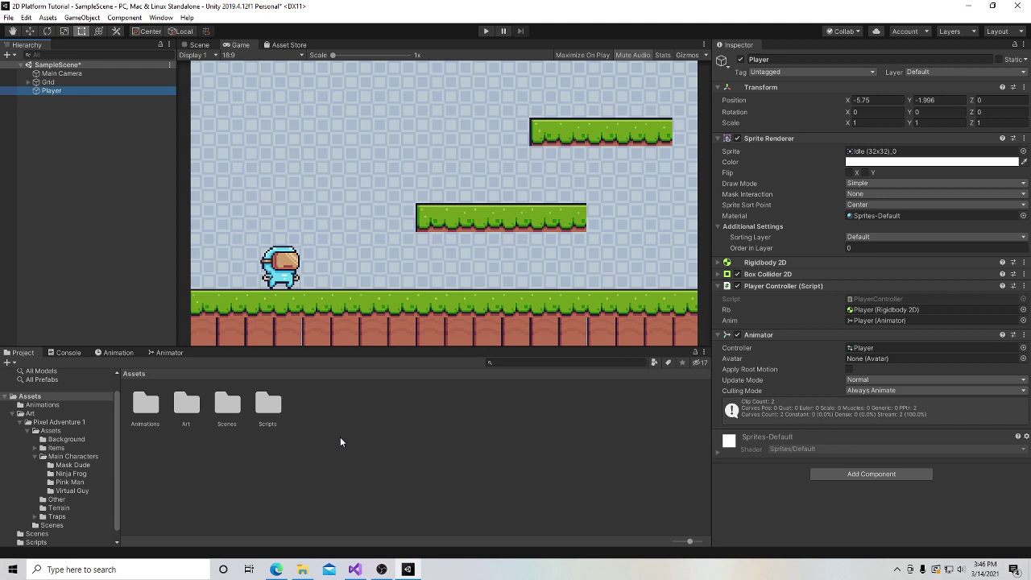
- Play-test the scene, running the Player right, then left, then right again
{"action": "left_click", "coordinate": [485, 31]}
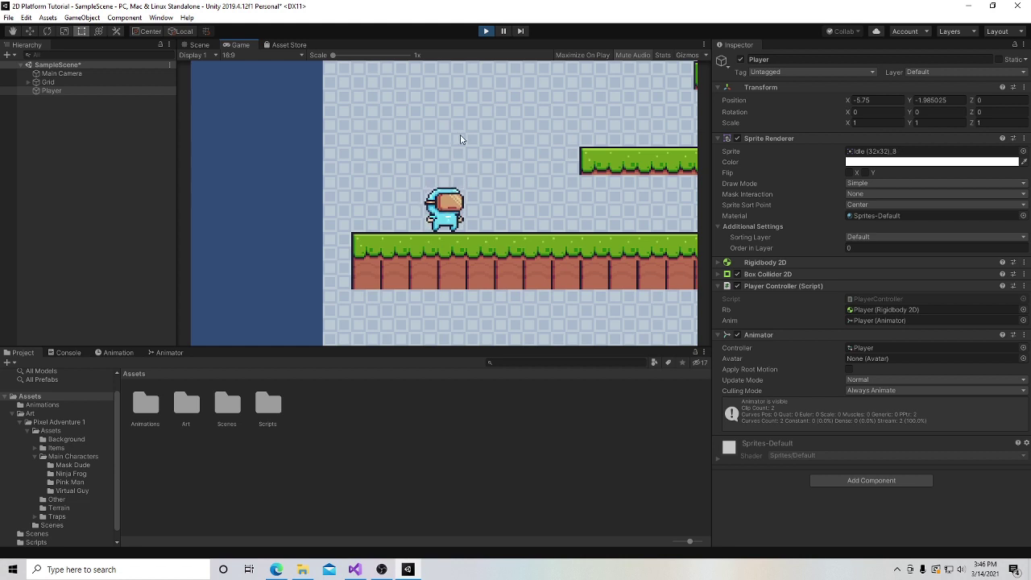
{"action": "key", "text": "Right"}
{"action": "key", "text": "Right"}
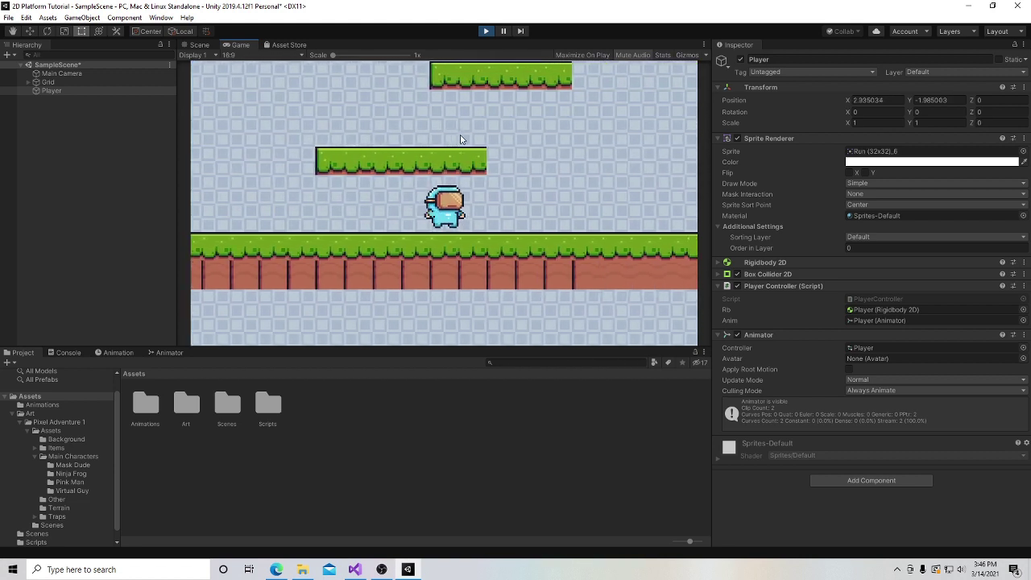
{"action": "key", "text": "Left"}
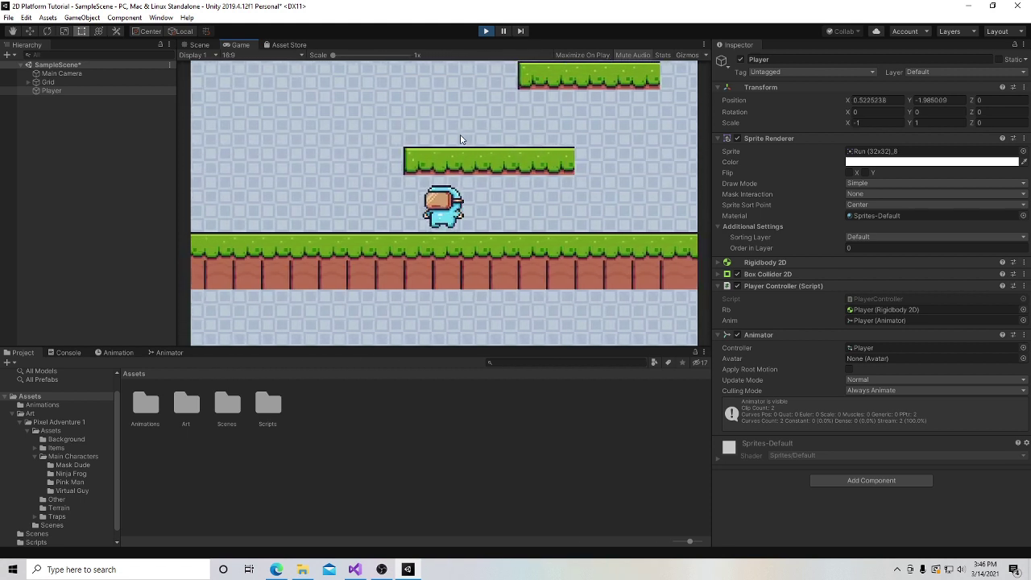
{"action": "key", "text": "Right"}
{"action": "key", "text": "Right"}
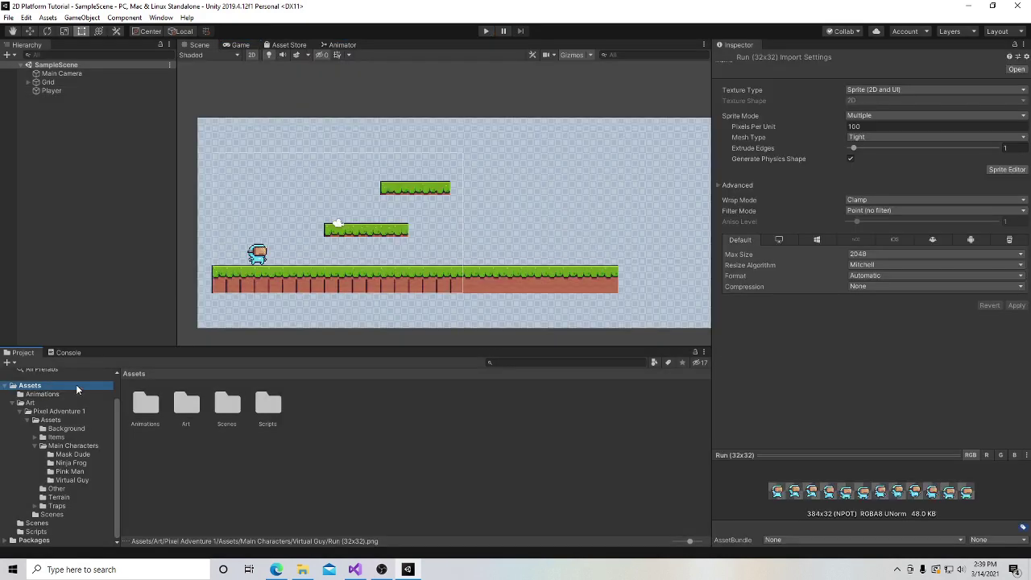
- Select Player.controller in the Animations folder and view its Base Layer in the Animator window
{"action": "double_click", "coordinate": [136, 407]}
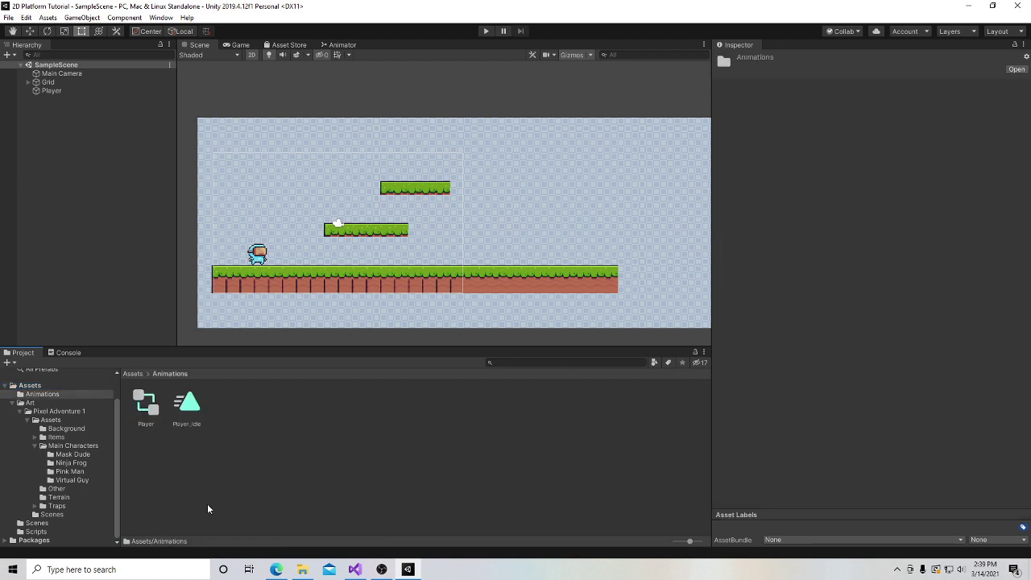
{"action": "left_click", "coordinate": [145, 404]}
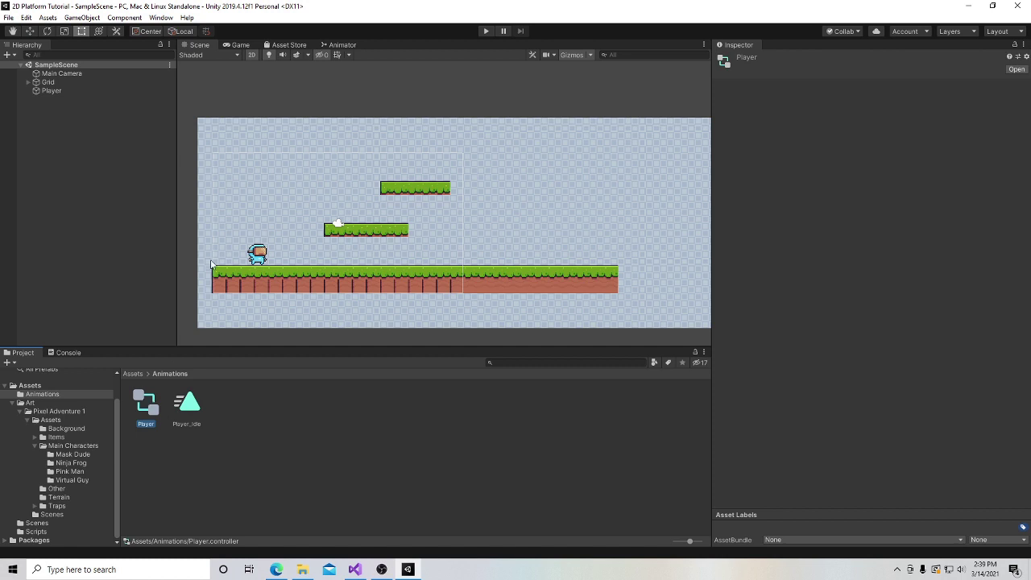
{"action": "left_click", "coordinate": [350, 44]}
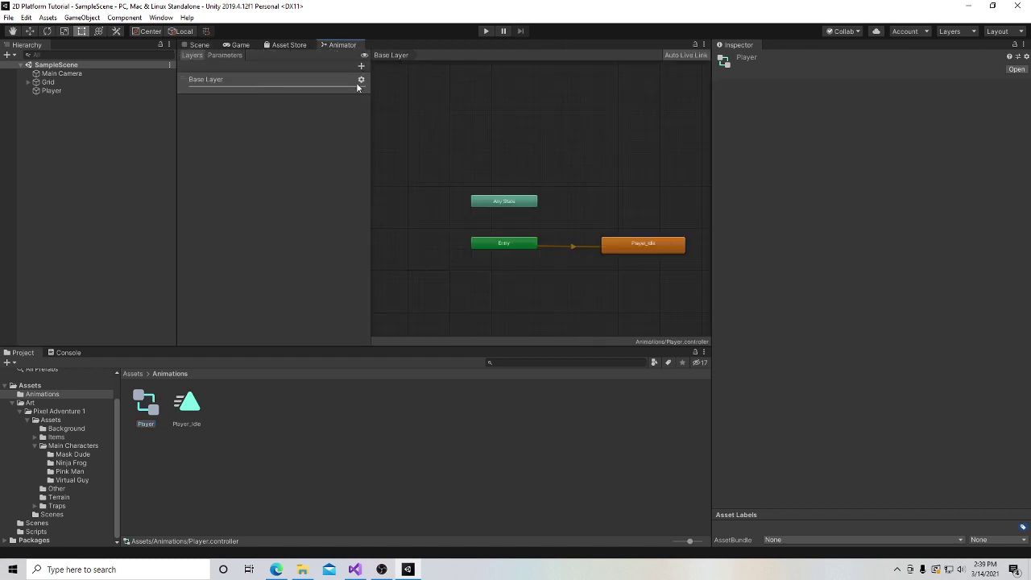
{"action": "left_click", "coordinate": [160, 16]}
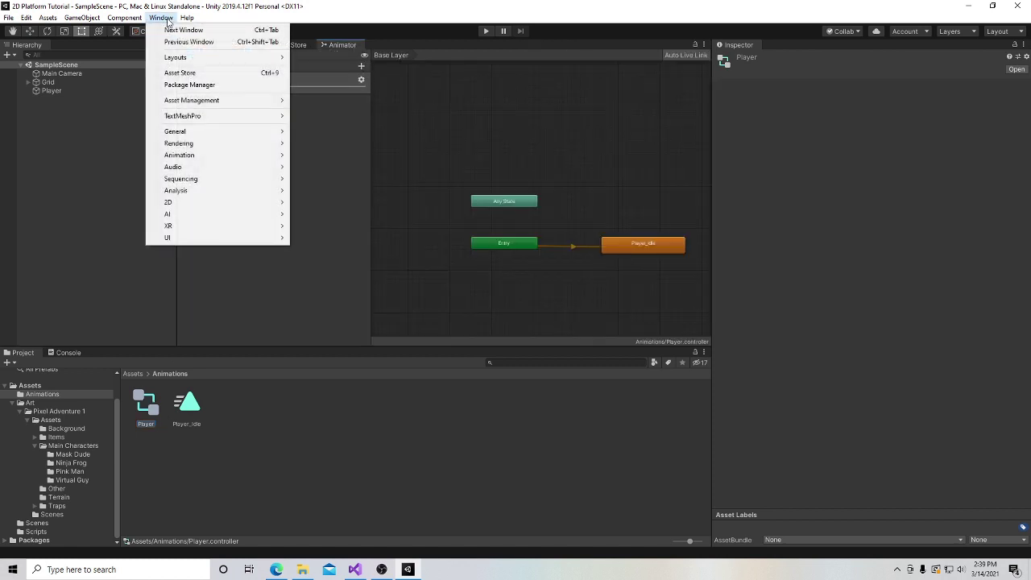
{"action": "mouse_move", "coordinate": [212, 156]}
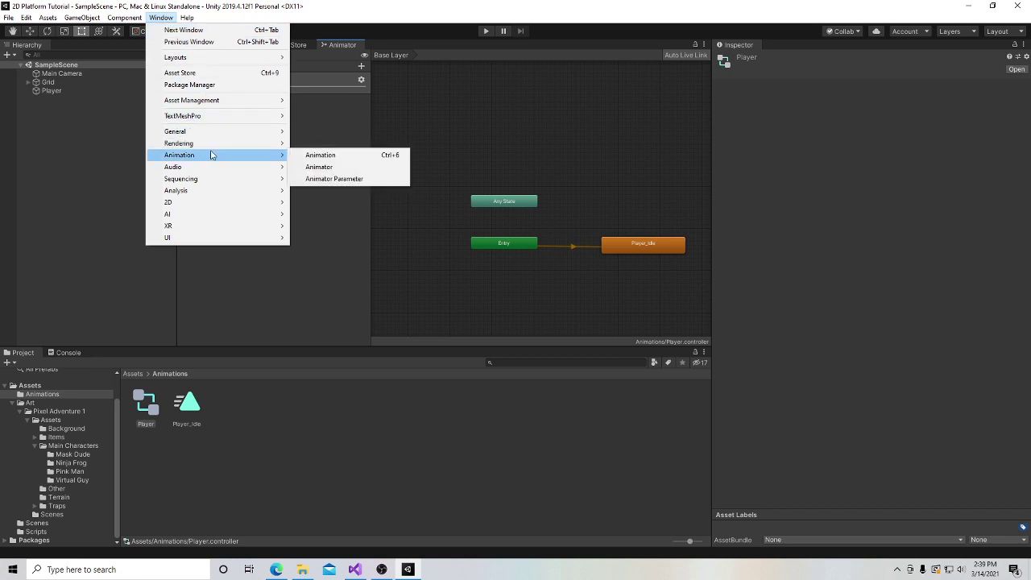
{"action": "left_click", "coordinate": [318, 166]}
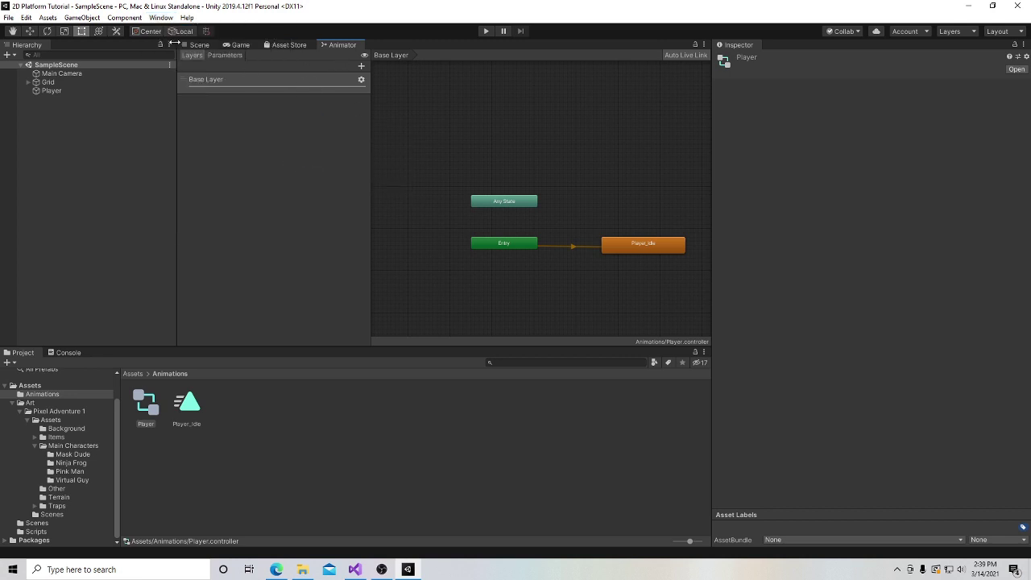
{"action": "left_click", "coordinate": [188, 406]}
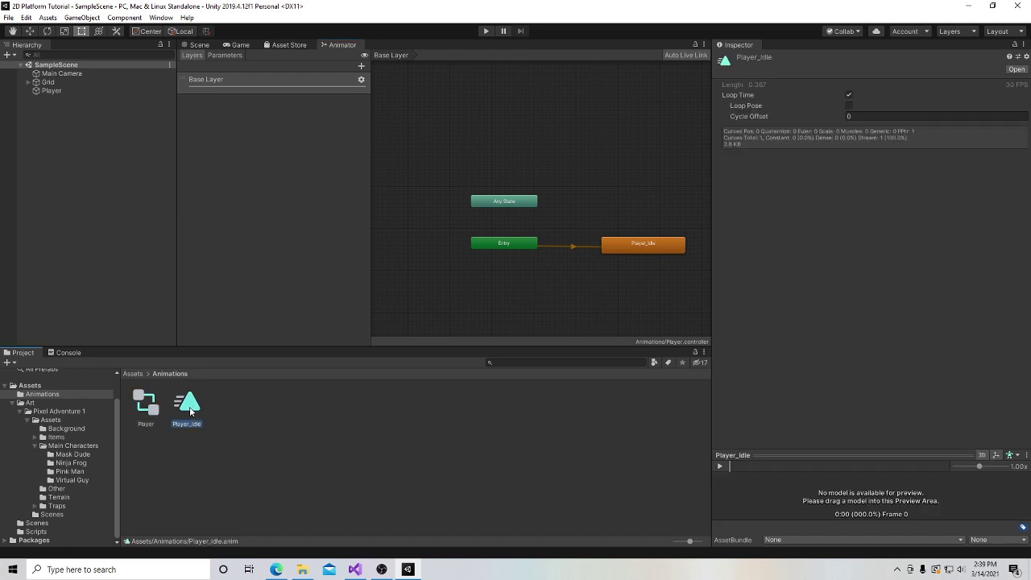
{"action": "left_click", "coordinate": [232, 417]}
- Create an animation clip named 'Run' and drag it into the Base Layer graph as a state
{"action": "right_click", "coordinate": [231, 419]}
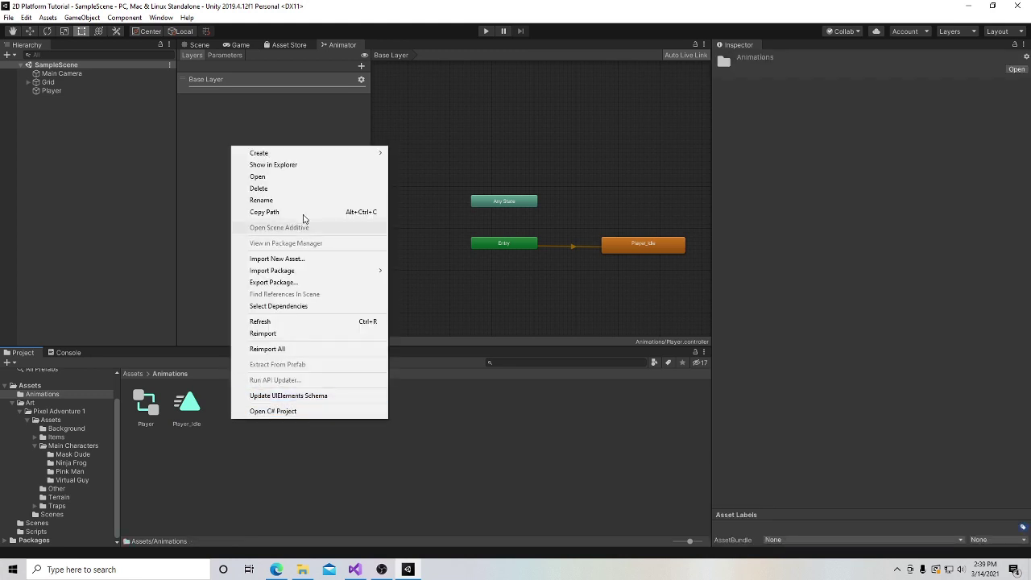
{"action": "mouse_move", "coordinate": [319, 155]}
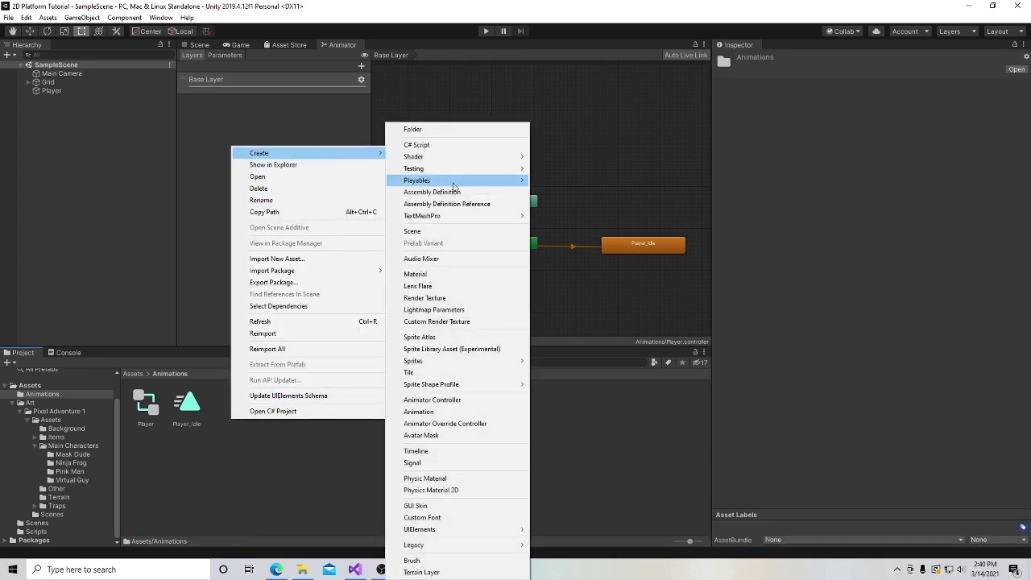
{"action": "left_click", "coordinate": [460, 413]}
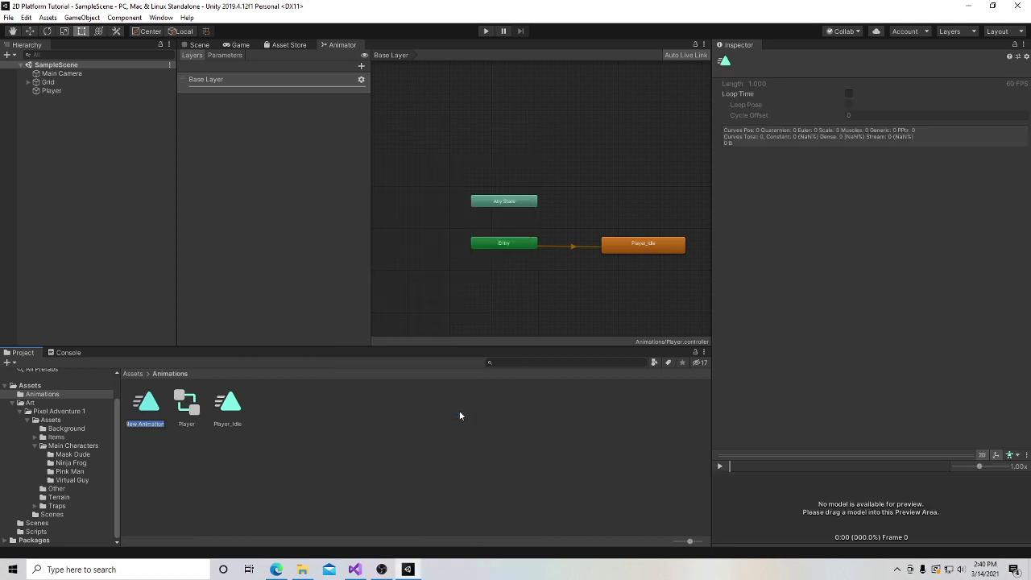
{"action": "type", "text": "Run"}
{"action": "key", "text": "Return"}
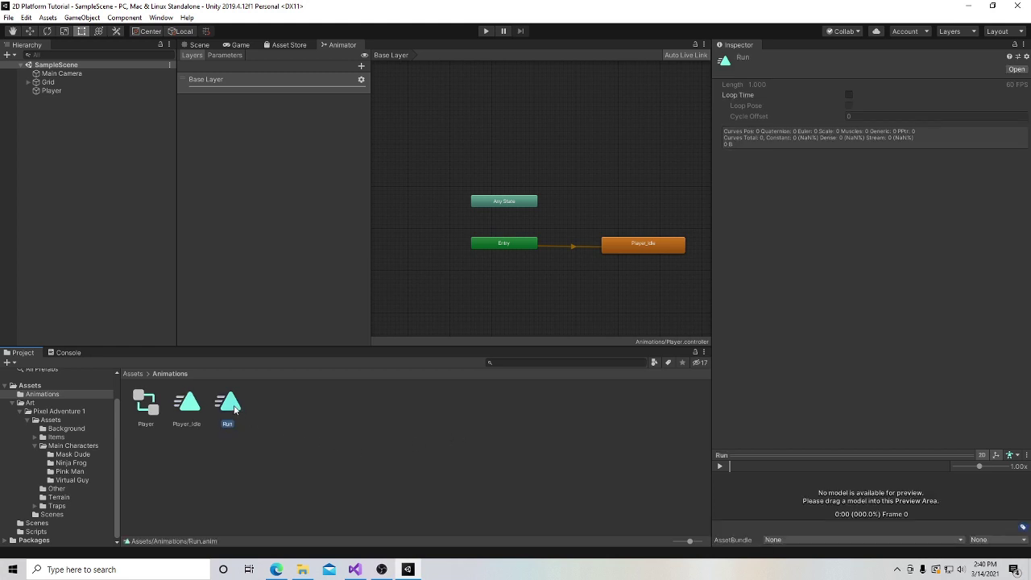
{"action": "left_click_drag", "start_coordinate": [235, 409], "coordinate": [603, 198]}
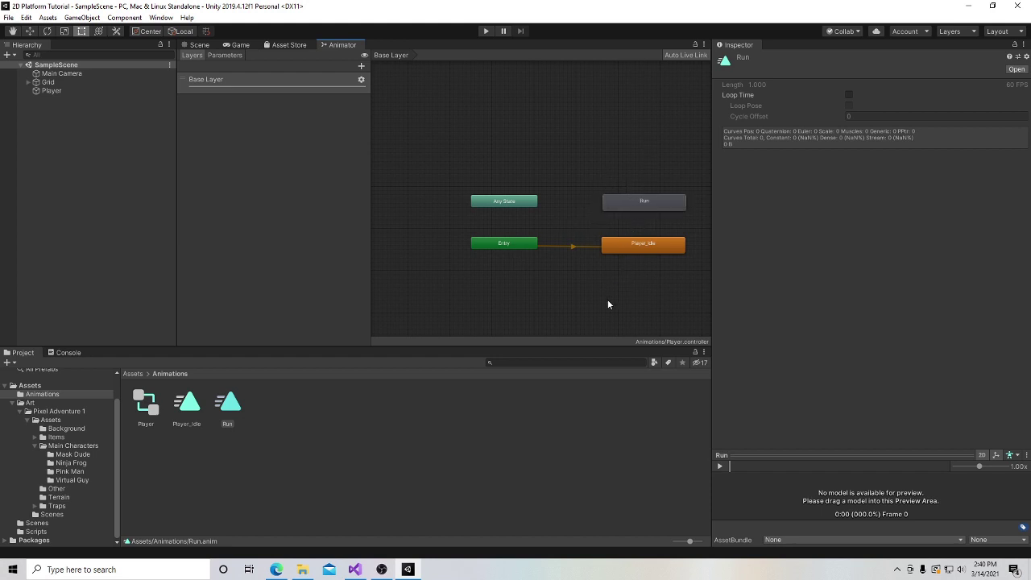
- With Player selected, open the empty Run clip in the Animation window and show the Virtual Guy folder
{"action": "left_click", "coordinate": [66, 92]}
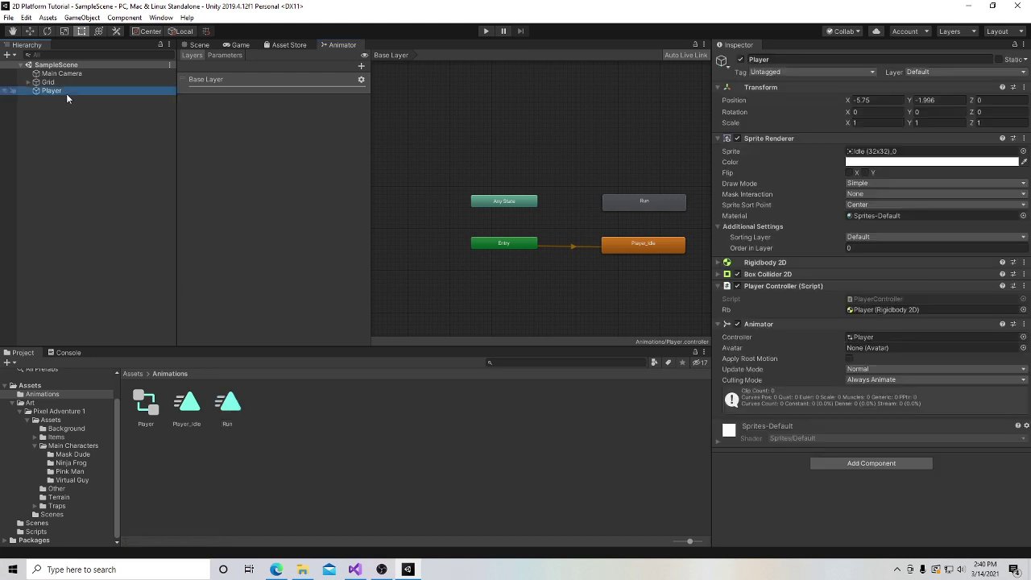
{"action": "double_click", "coordinate": [229, 403]}
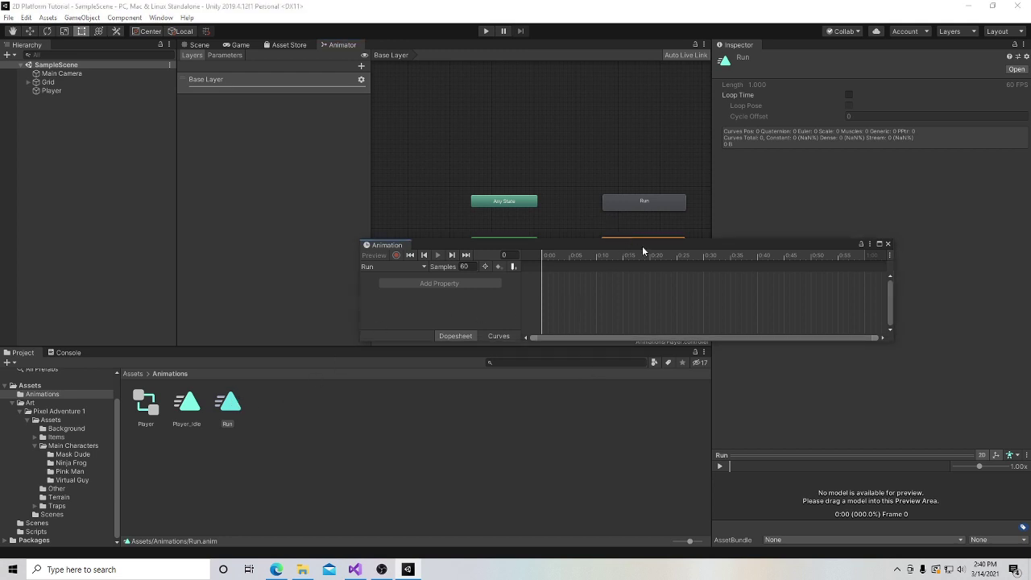
{"action": "left_click_drag", "start_coordinate": [642, 246], "coordinate": [473, 232]}
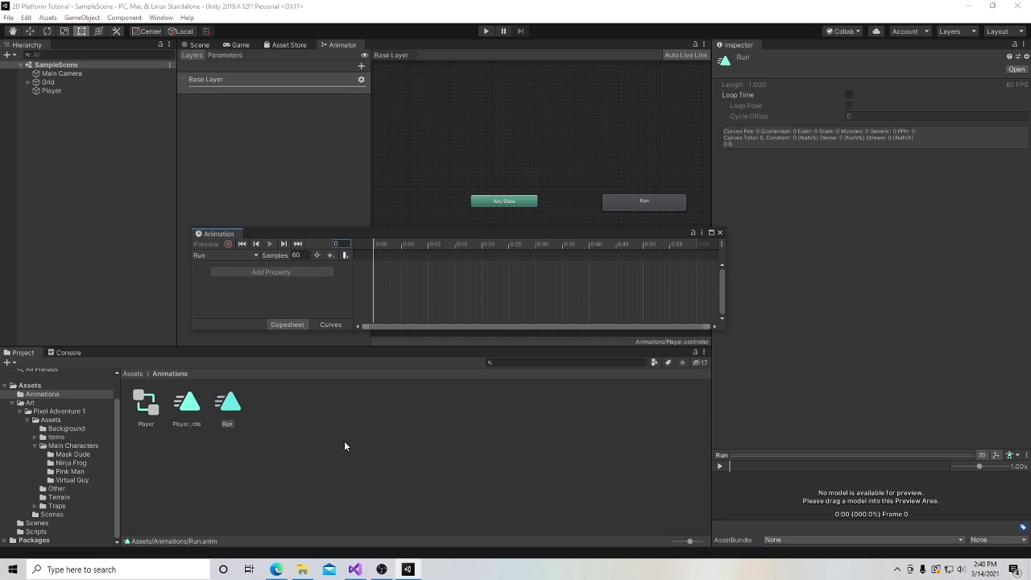
{"action": "left_click", "coordinate": [73, 480]}
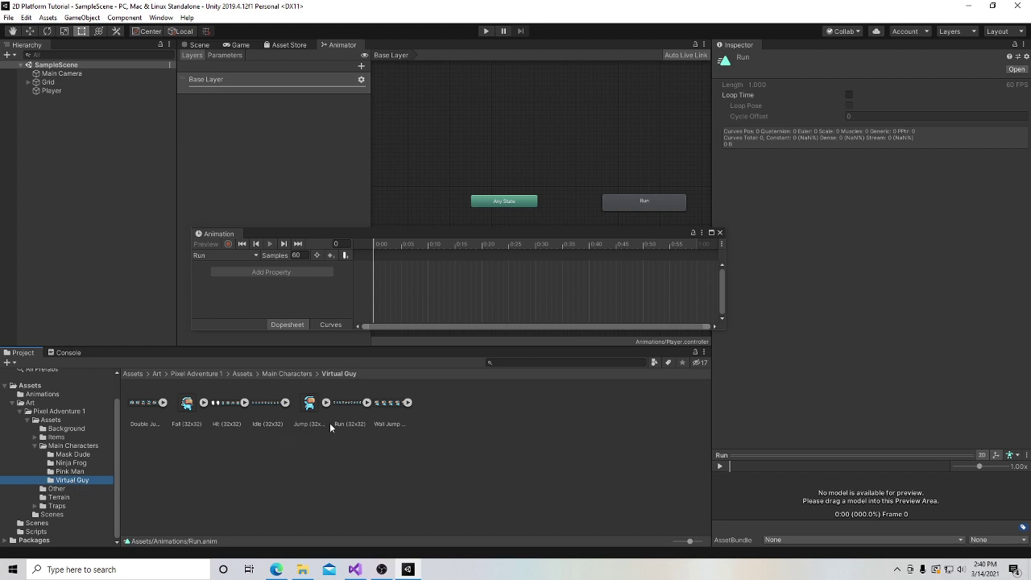
- Inspect the Run and Idle sprite sheets' frames and select the Run (32x32) sheet
{"action": "left_click", "coordinate": [367, 401]}
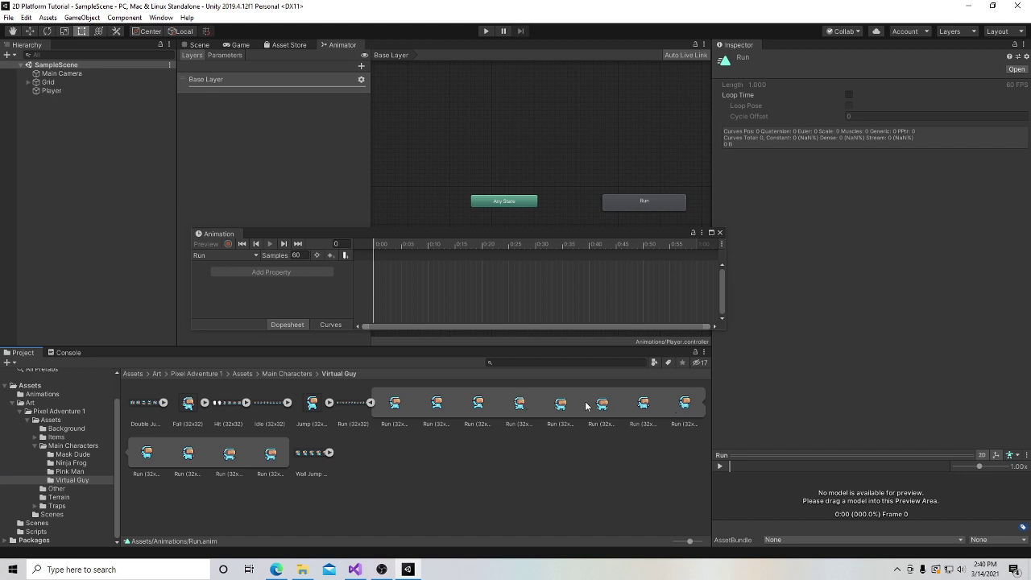
{"action": "left_click", "coordinate": [286, 401]}
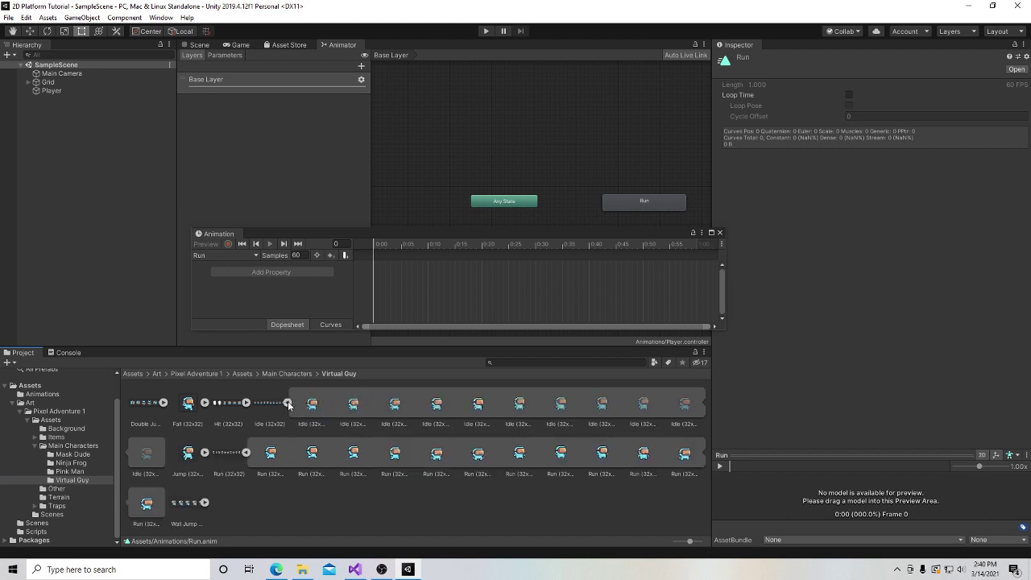
{"action": "left_click", "coordinate": [288, 401]}
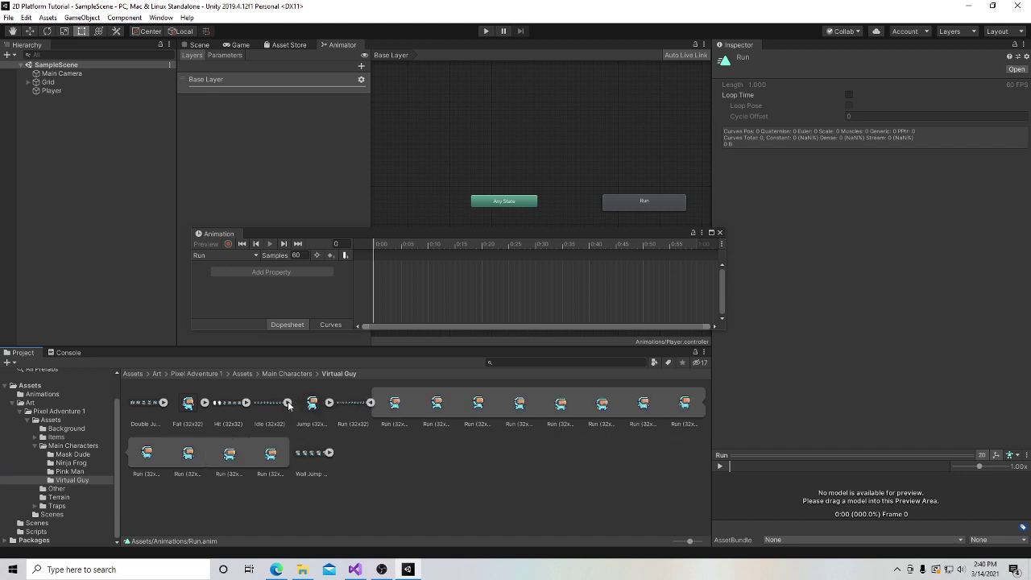
{"action": "left_click", "coordinate": [346, 422]}
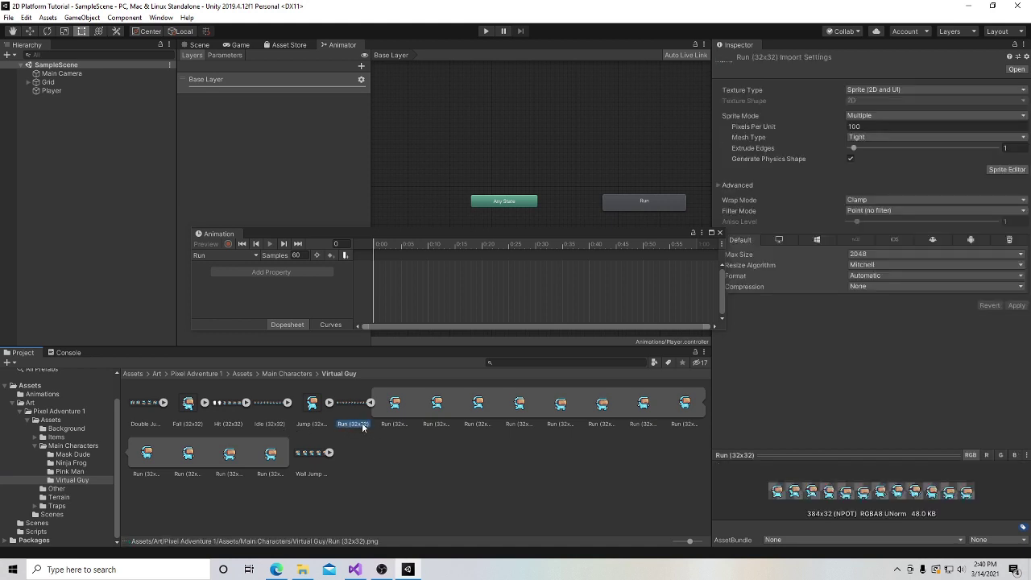
{"action": "left_click", "coordinate": [369, 403]}
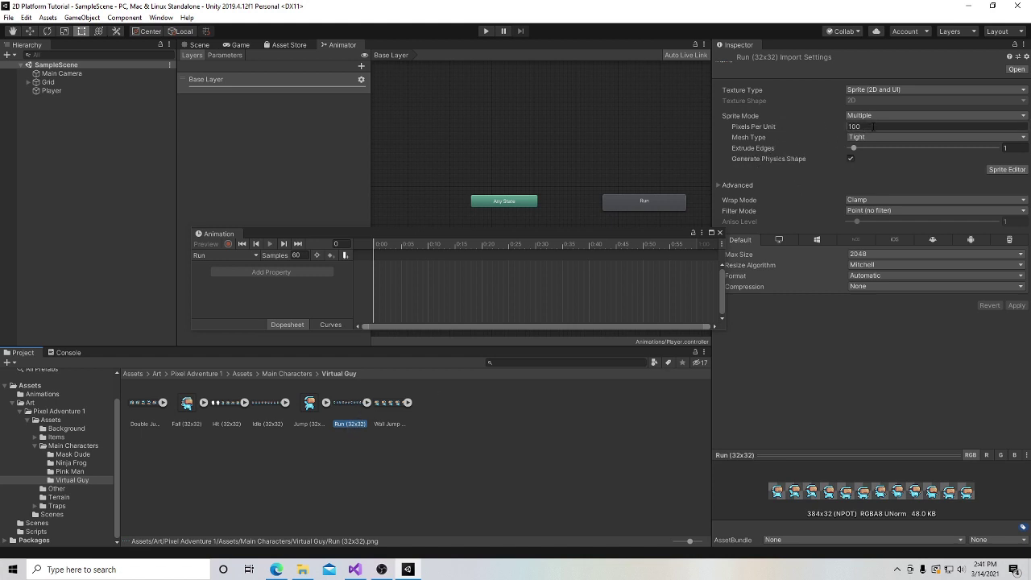
- Set the Run sheet's Pixels Per Unit to 16 and apply the import change
{"action": "left_click_drag", "start_coordinate": [872, 126], "coordinate": [847, 128]}
{"action": "type", "text": "8"}
{"action": "left_click", "coordinate": [583, 403]}
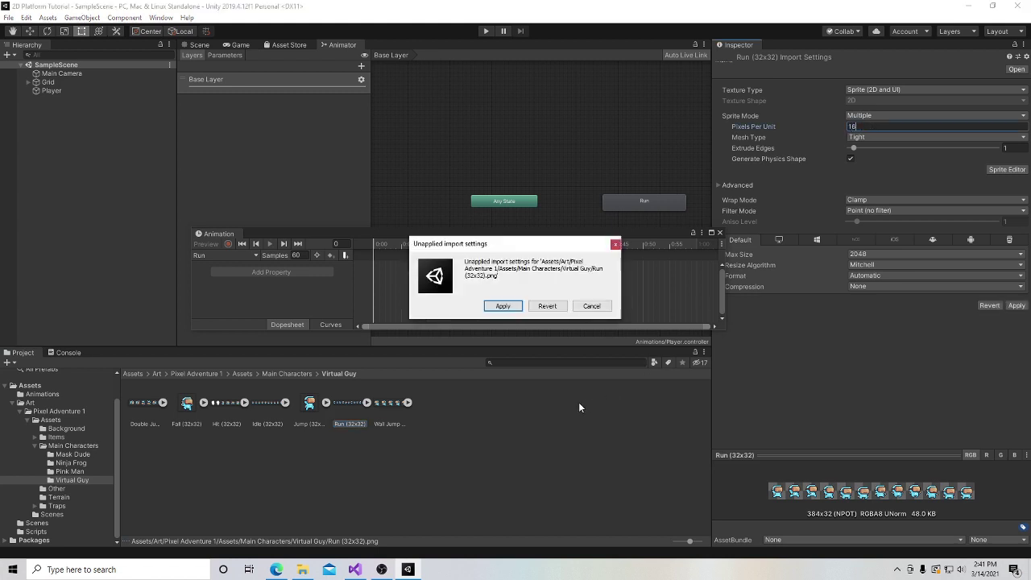
{"action": "left_click", "coordinate": [503, 307]}
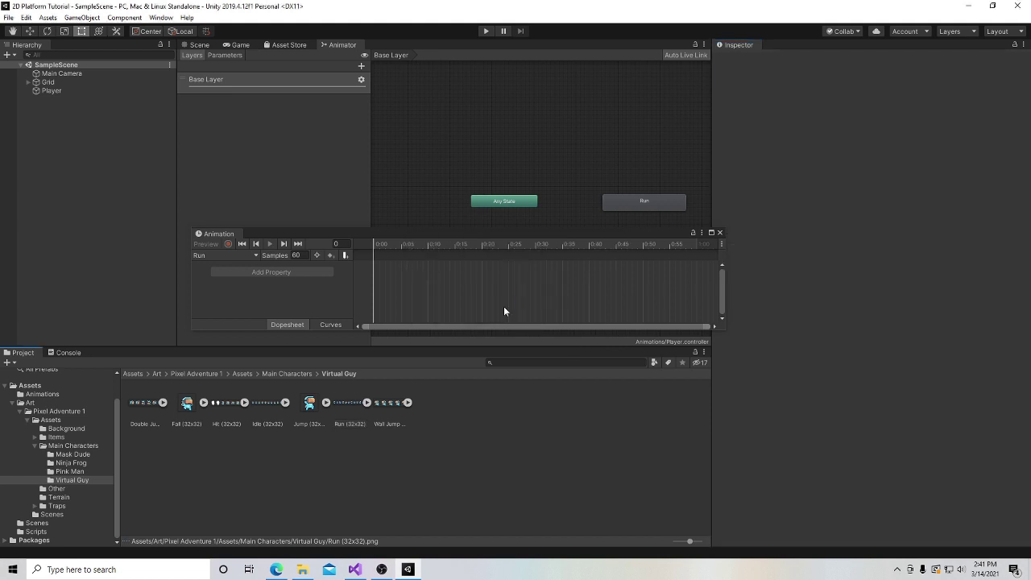
{"action": "left_click", "coordinate": [367, 403]}
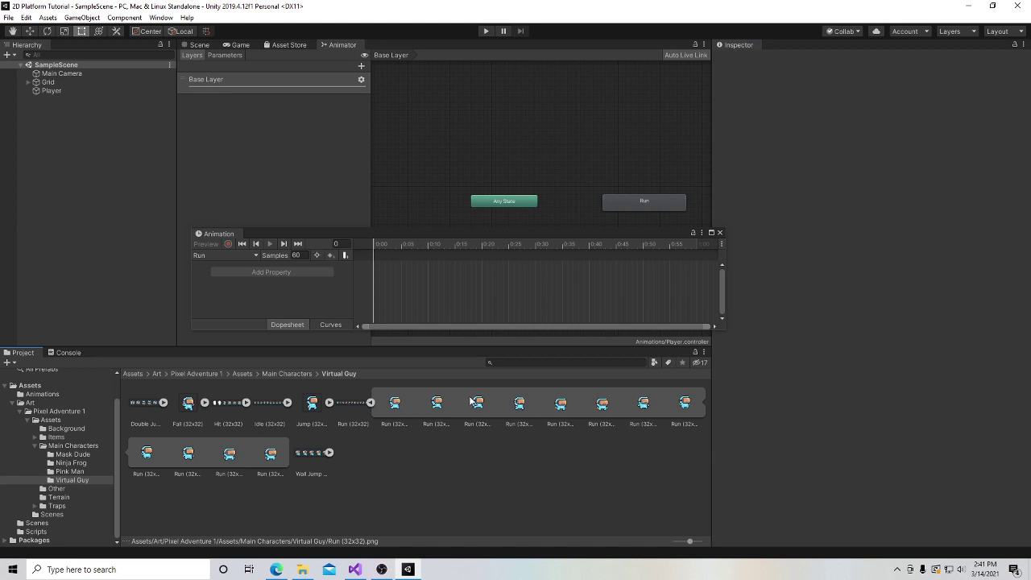
{"action": "left_click", "coordinate": [367, 402]}
{"action": "left_click", "coordinate": [341, 415]}
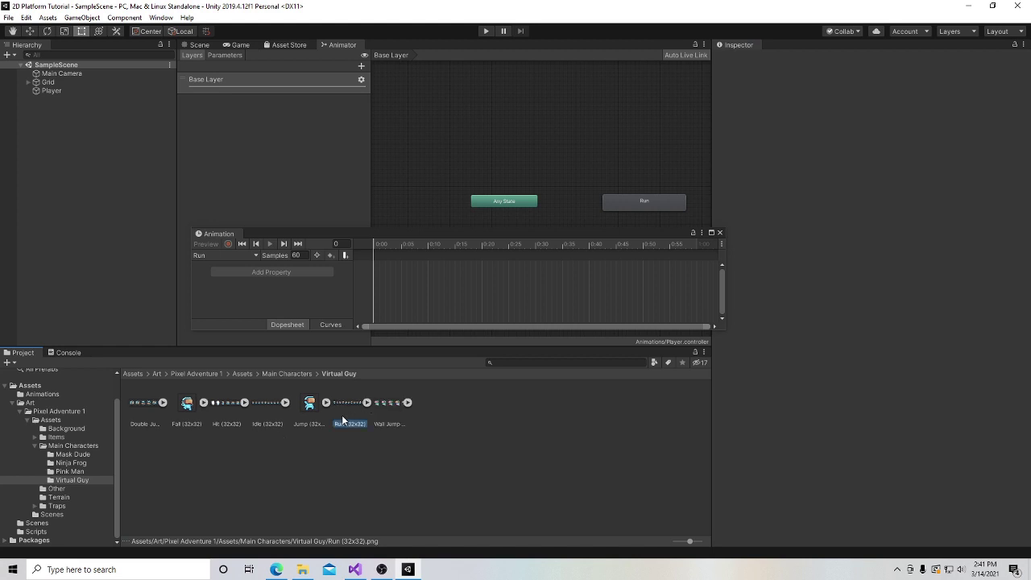
{"action": "key", "text": "Return"}
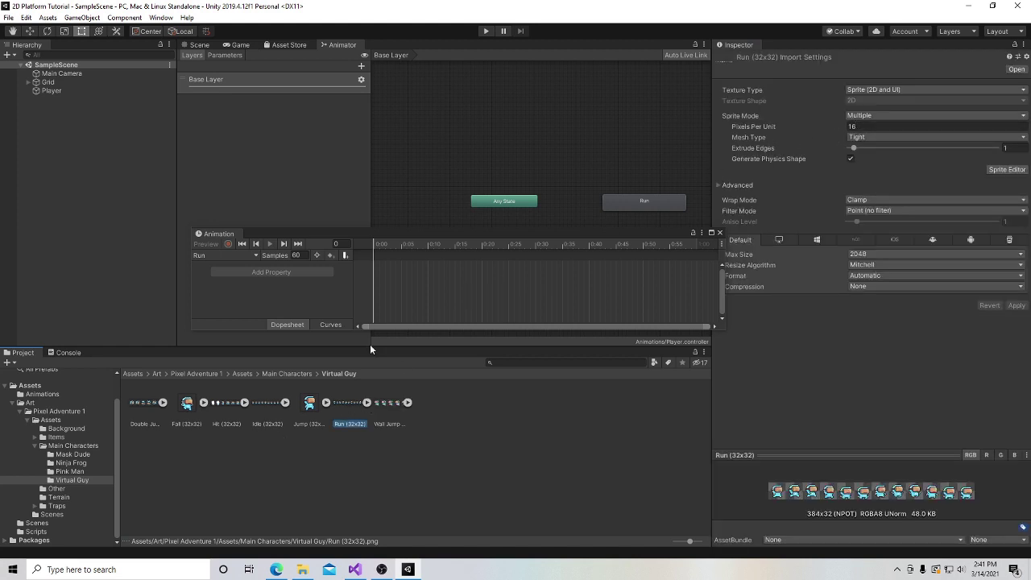
- Compare the Idle sheet's import settings, re-expand the Run frames, and reselect the Player
{"action": "left_click", "coordinate": [259, 415]}
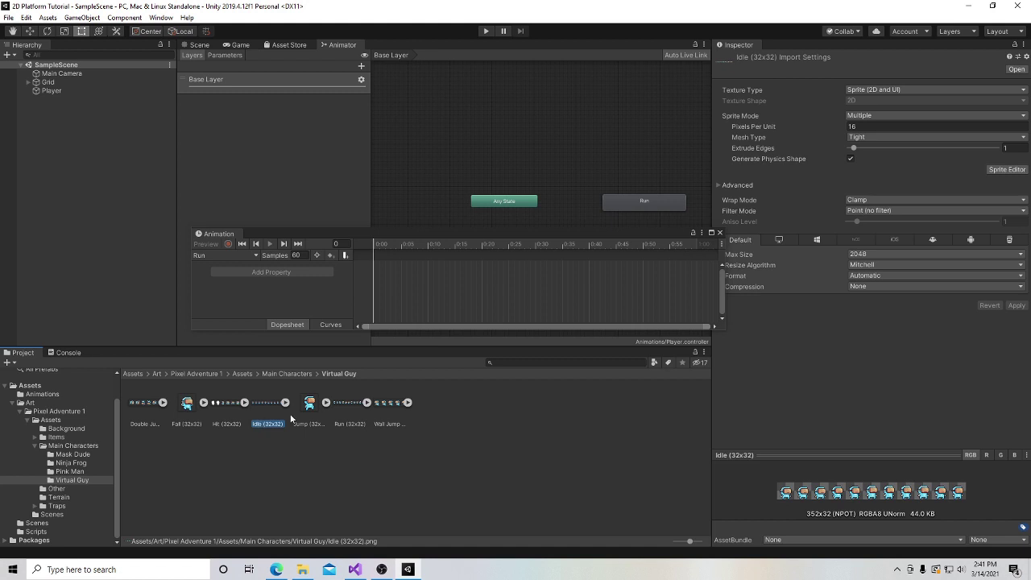
{"action": "left_click", "coordinate": [354, 412]}
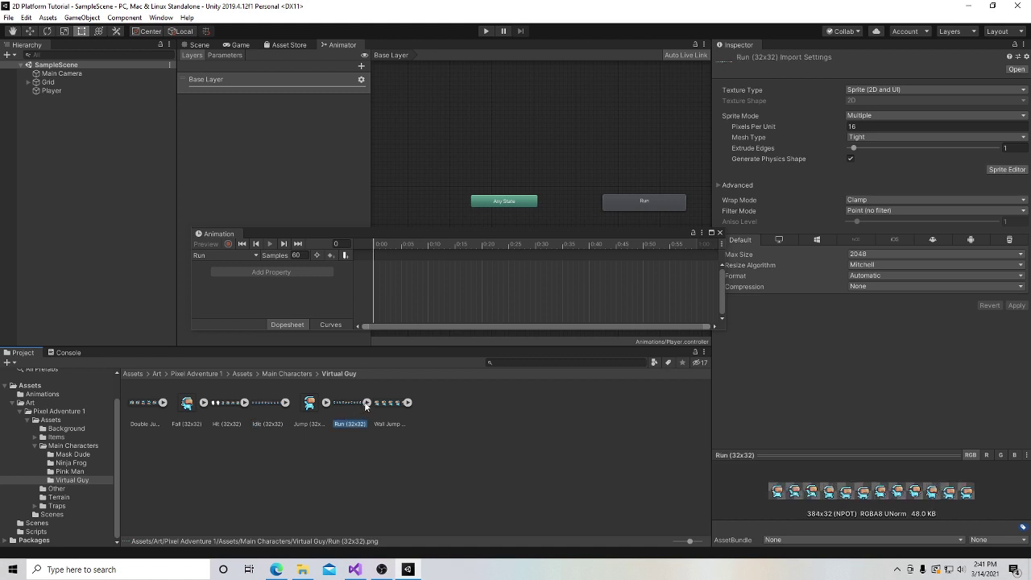
{"action": "left_click", "coordinate": [366, 402]}
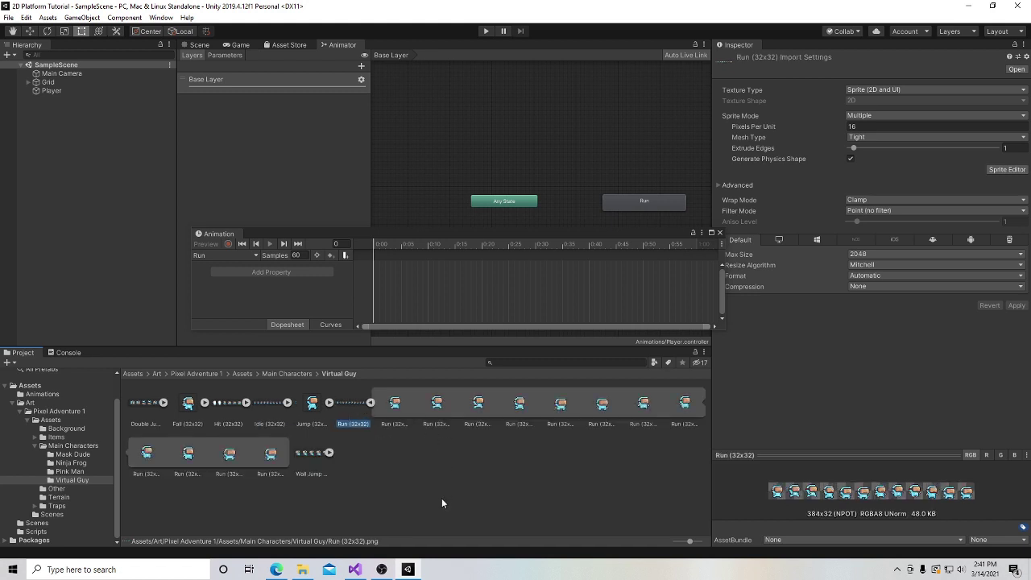
{"action": "left_click", "coordinate": [66, 90]}
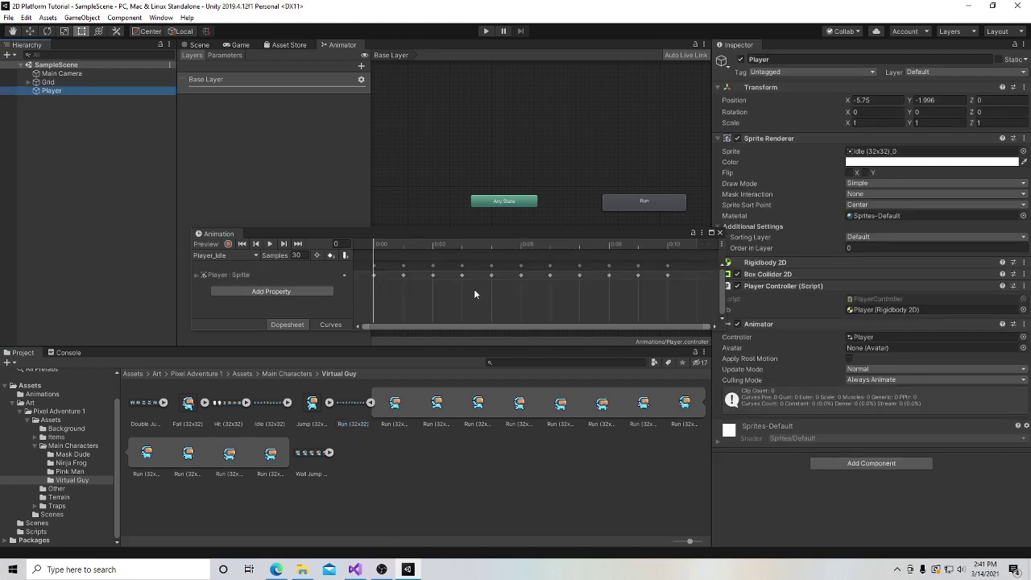
- Enlarge the timeline and switch the Player's Animation window to the Run clip
{"action": "left_click_drag", "start_coordinate": [457, 228], "coordinate": [470, 154]}
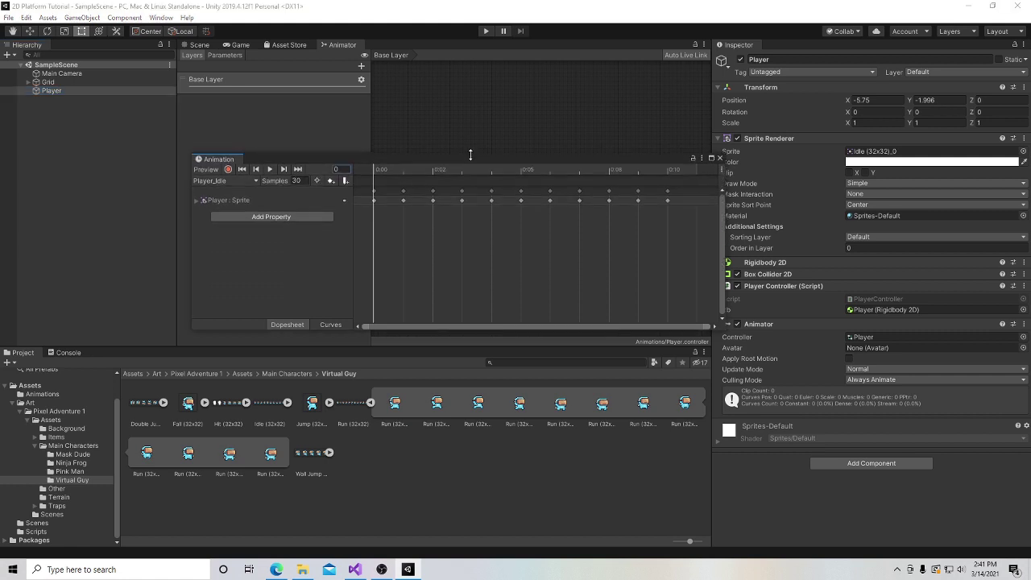
{"action": "left_click", "coordinate": [395, 404]}
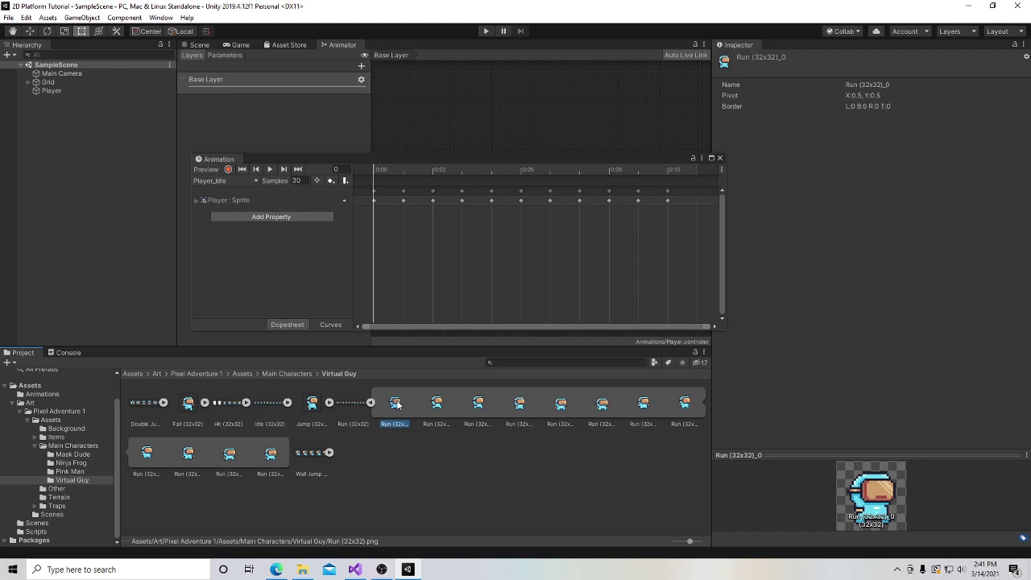
{"action": "left_click", "coordinate": [59, 90]}
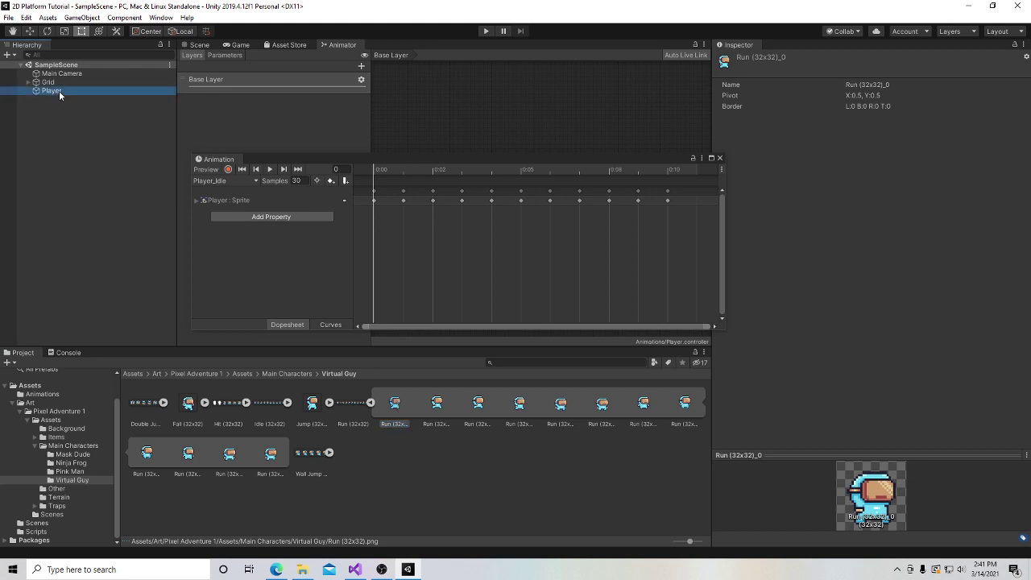
{"action": "left_click", "coordinate": [258, 181]}
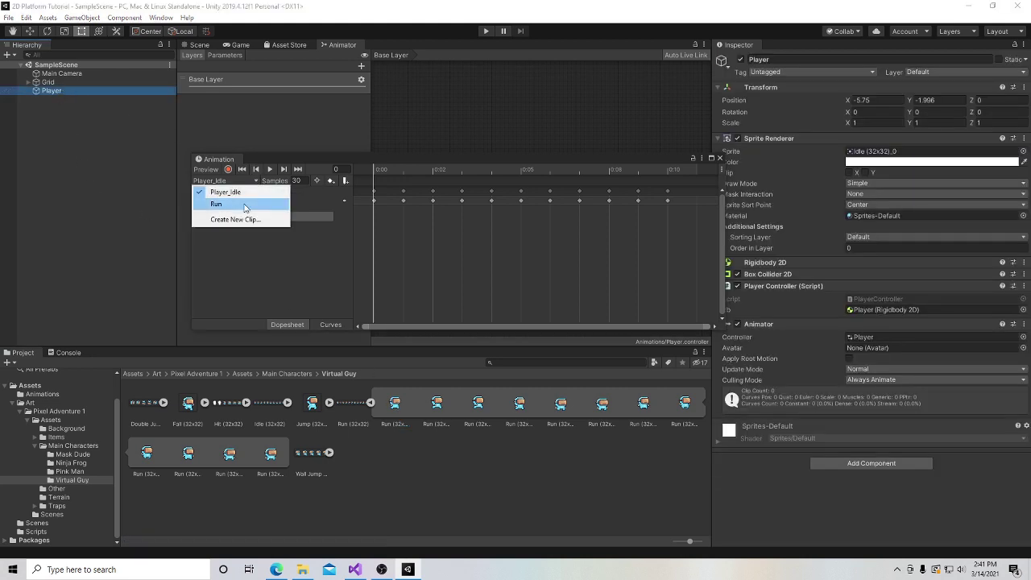
{"action": "left_click", "coordinate": [243, 202]}
{"action": "left_click", "coordinate": [73, 92]}
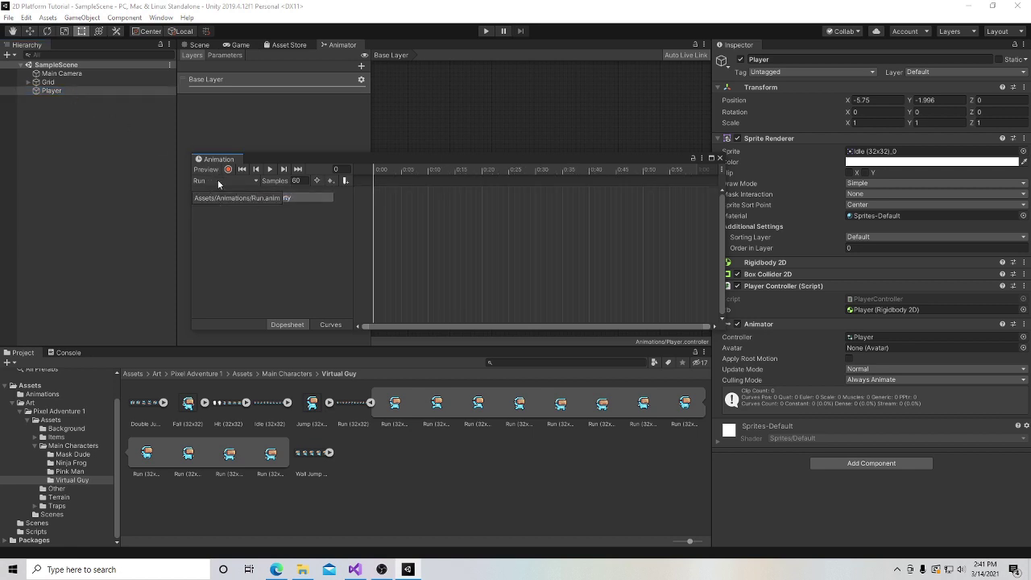
- Drag all twelve Run sprite frames onto the Run timeline as sprite keyframes
{"action": "left_click", "coordinate": [396, 403]}
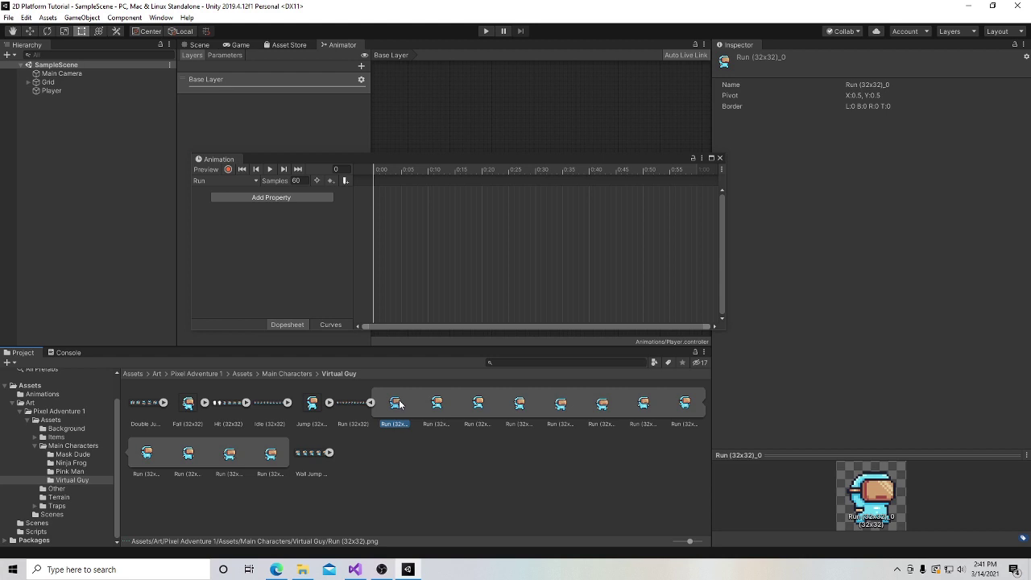
{"action": "left_click", "coordinate": [270, 455], "text": "shift"}
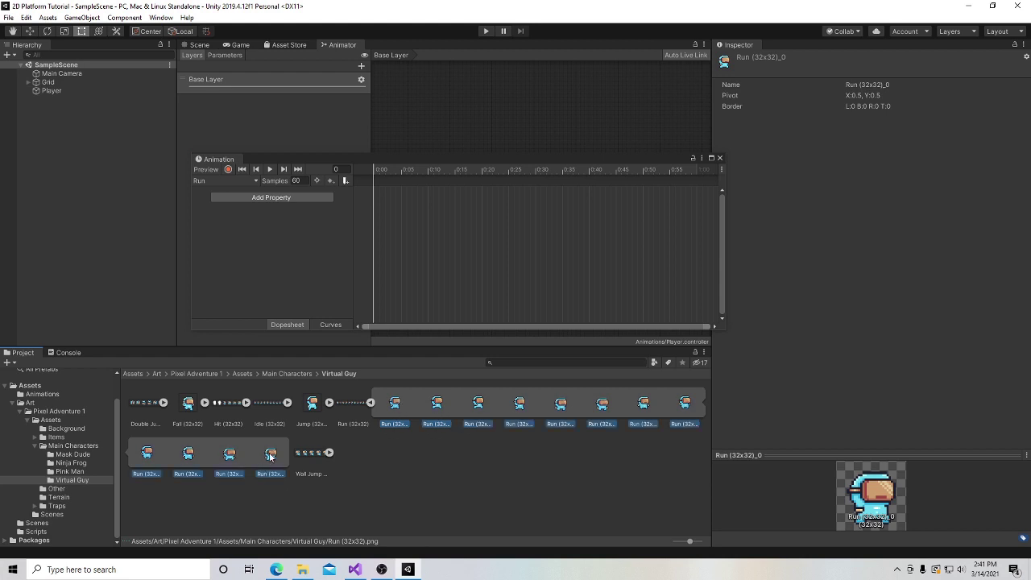
{"action": "left_click_drag", "start_coordinate": [294, 455], "coordinate": [432, 254]}
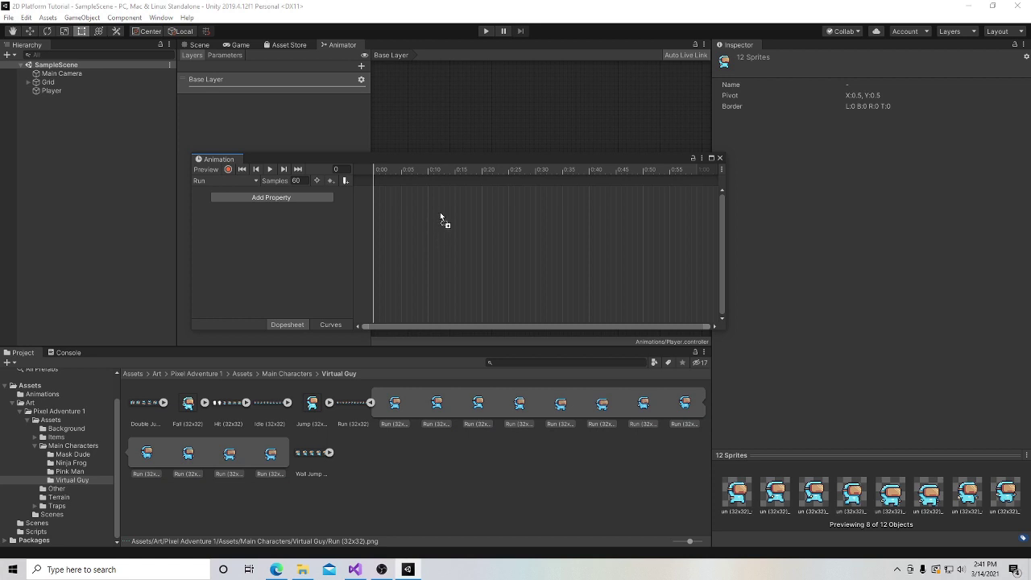
{"action": "left_click_drag", "start_coordinate": [442, 211], "coordinate": [441, 211]}
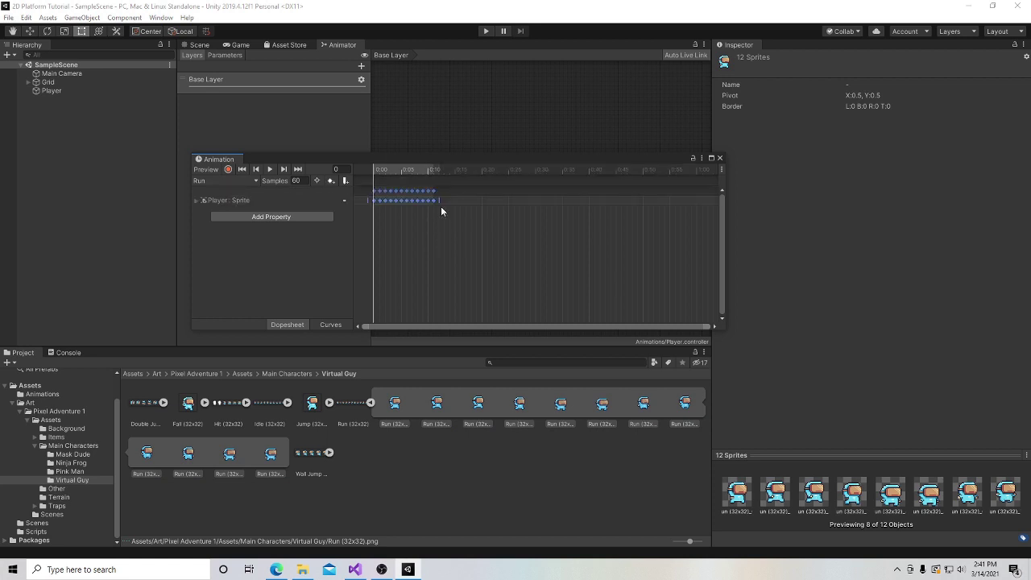
{"action": "left_click", "coordinate": [393, 401]}
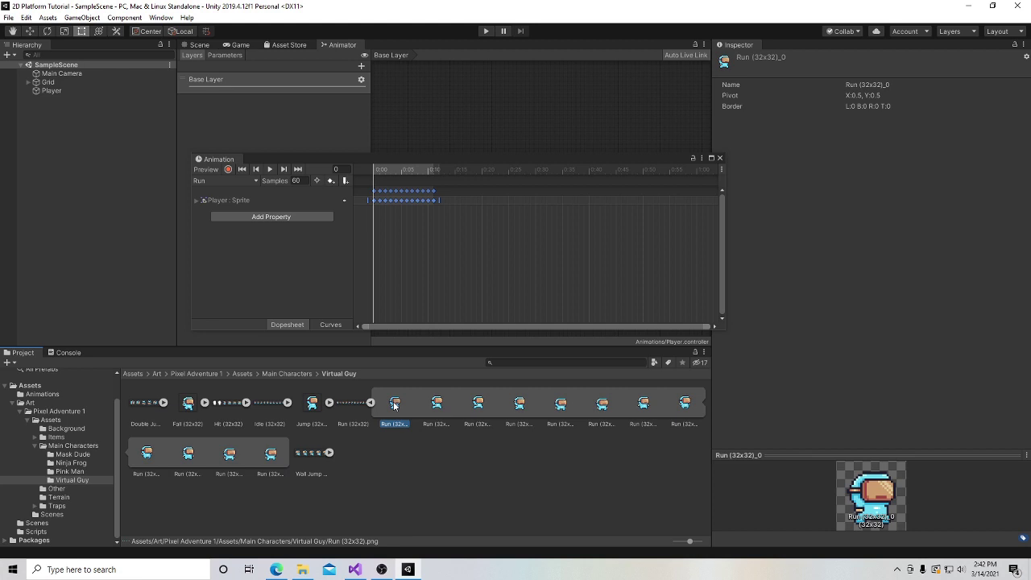
{"action": "left_click", "coordinate": [271, 456], "text": "shift"}
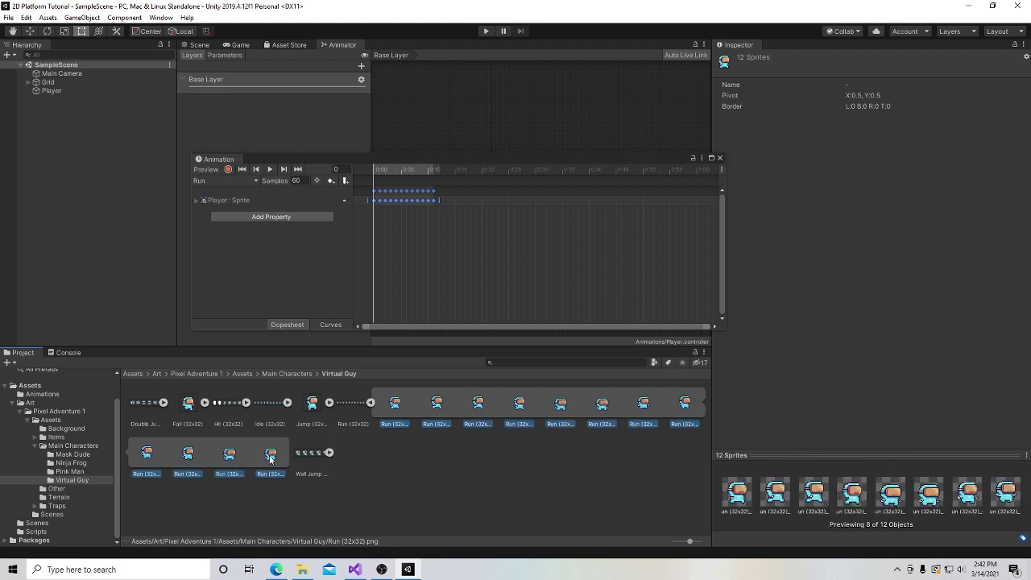
{"action": "left_click", "coordinate": [418, 478]}
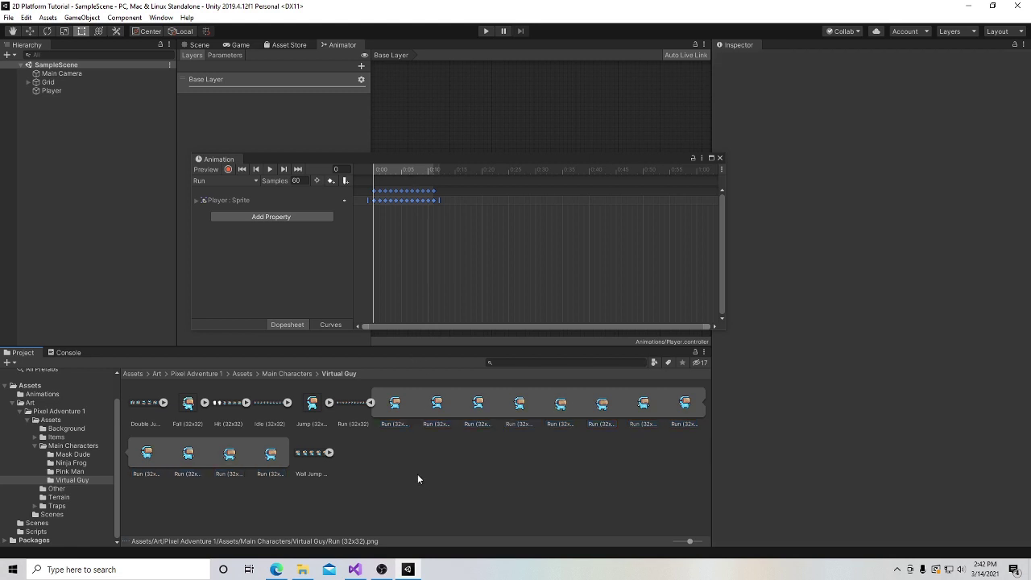